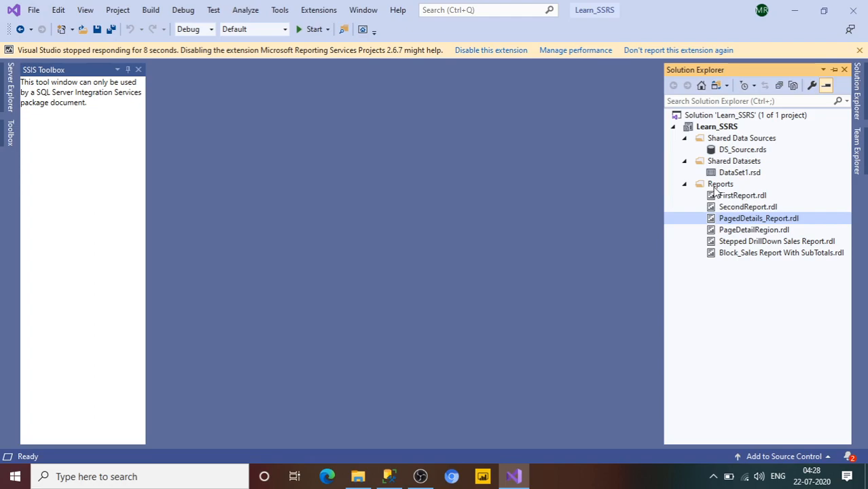
- Start a new report with the Report Wizard and choose a new Microsoft SQL Server data source named DataSource1
right_click(715, 190)
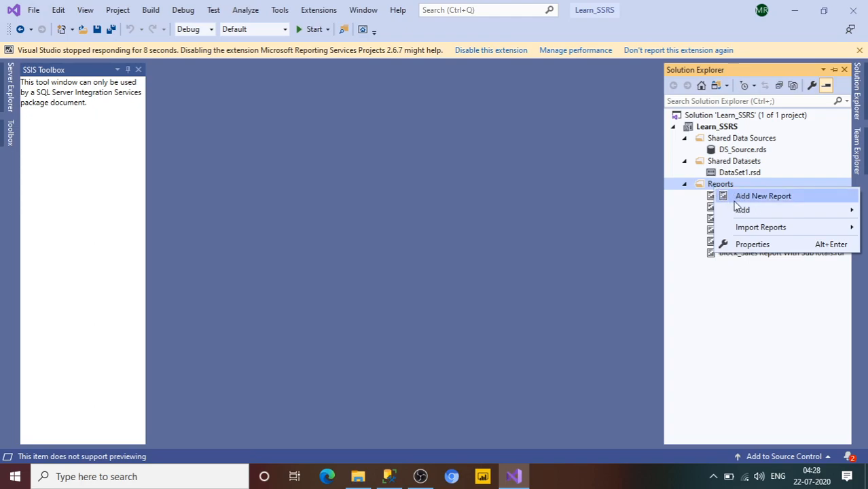
click(740, 199)
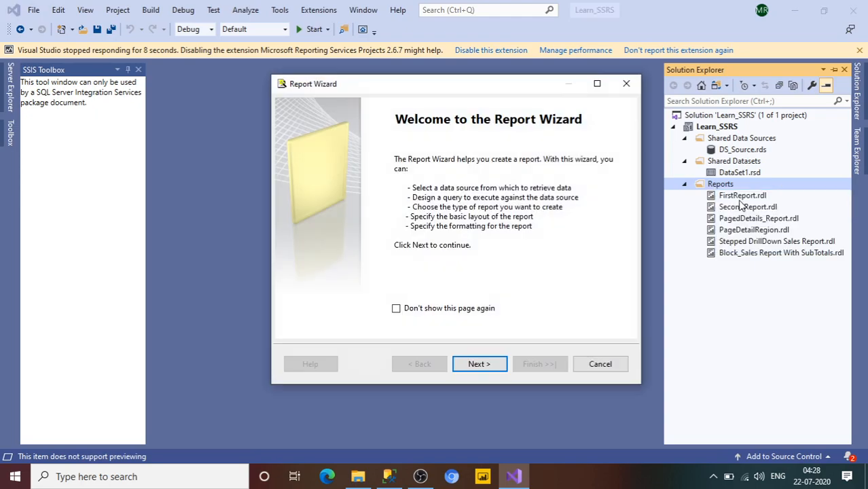
click(493, 367)
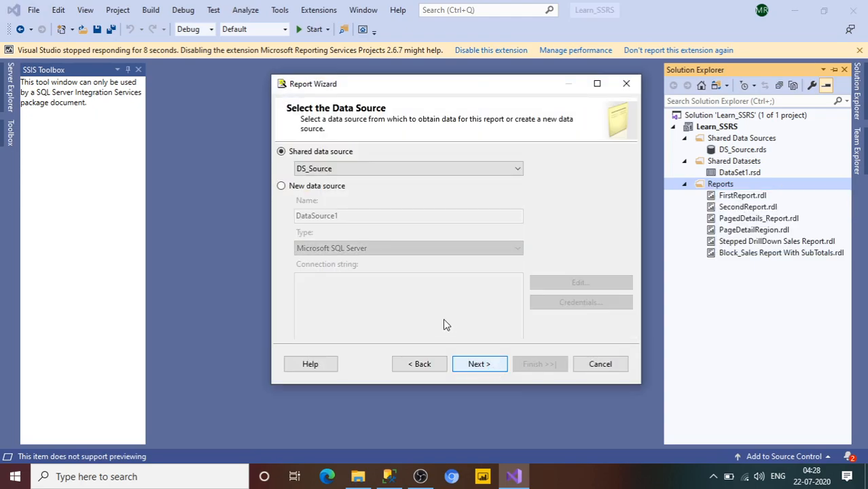
click(281, 186)
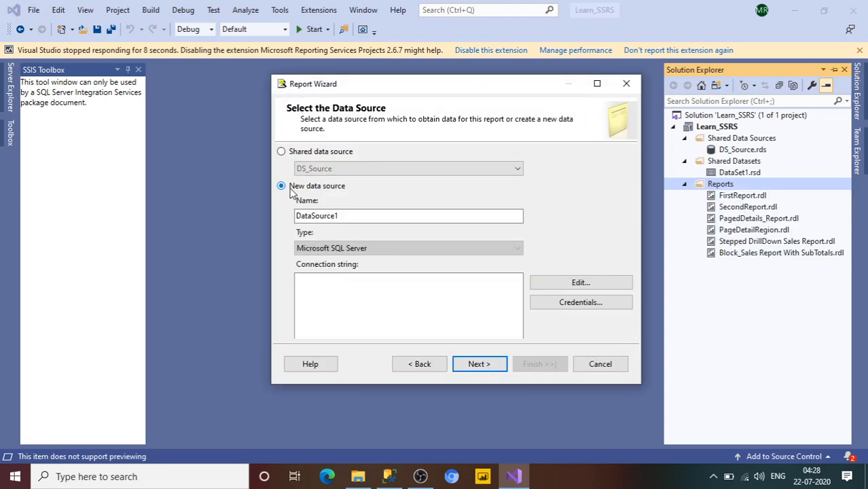
click(371, 216)
click(442, 304)
click(343, 215)
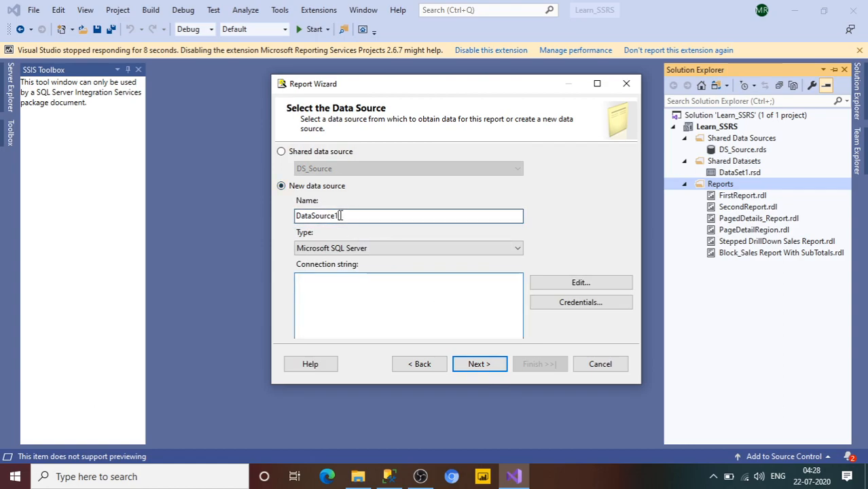
- Copy the server name LAPTOP-NG5LE6JG\SS17 from SQL Server Management Studio's connection dialog into the new data source's connection properties
click(547, 287)
click(325, 121)
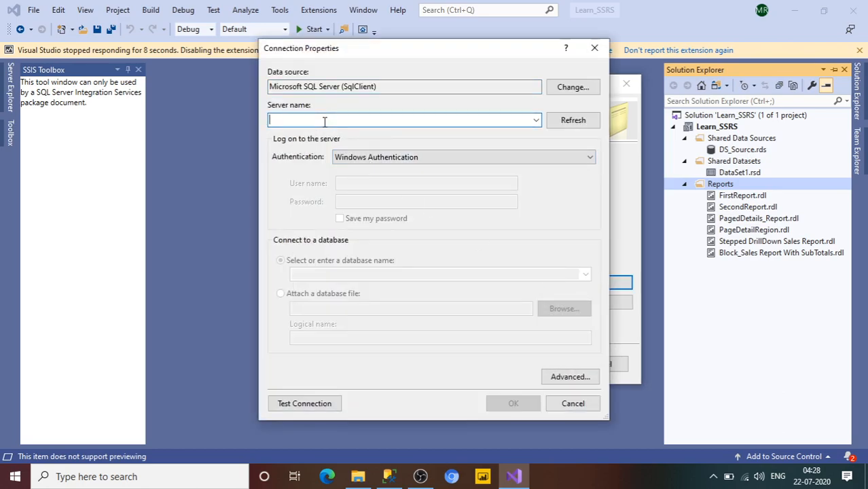
click(386, 478)
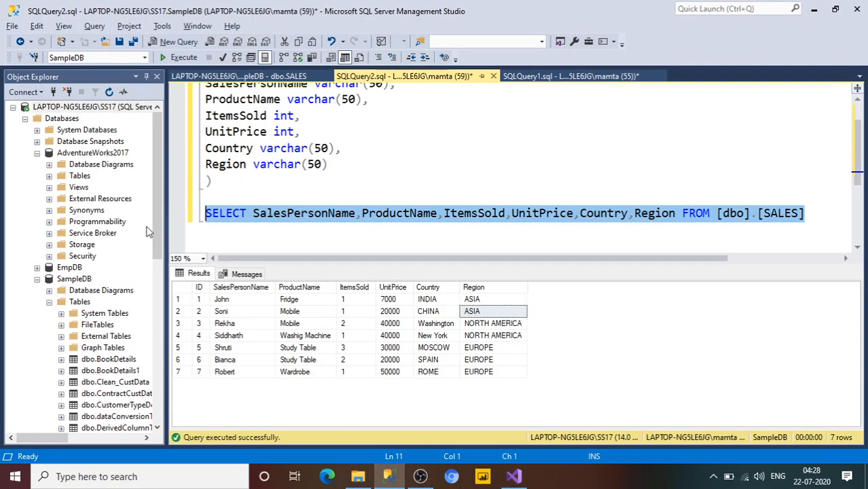
click(37, 93)
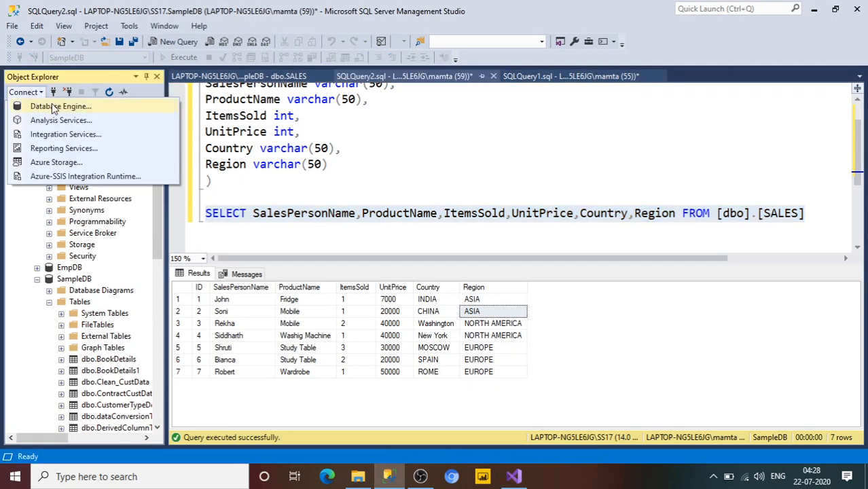
click(54, 106)
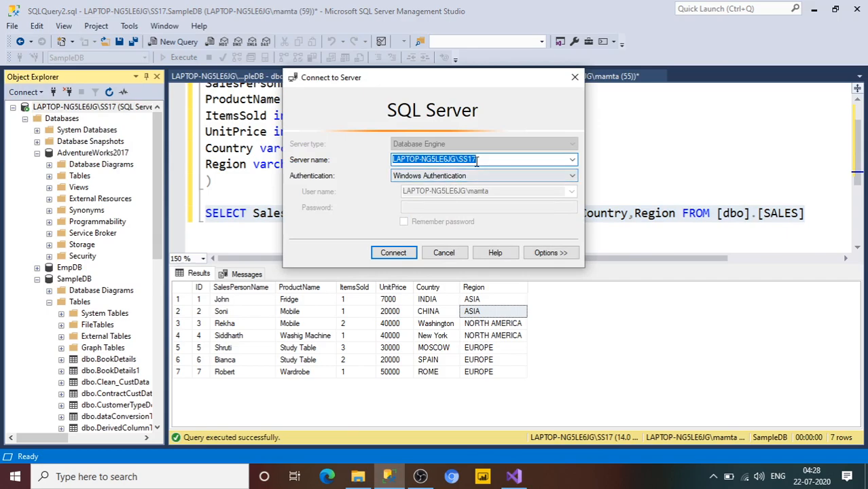
click(574, 76)
click(514, 477)
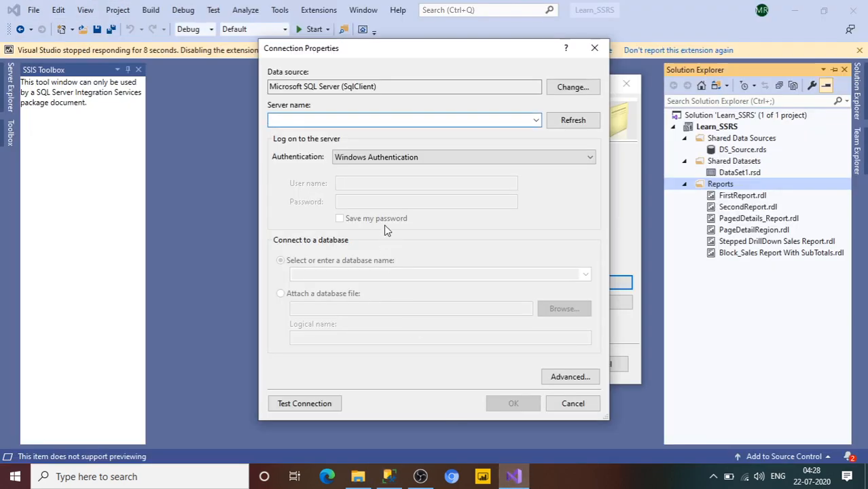
text(LAPTOP-NG5LE6JG\SS17)
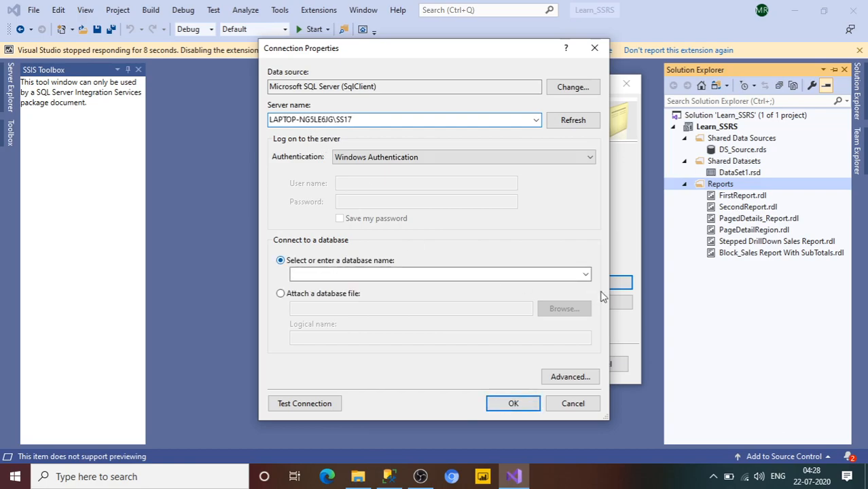
- Connect the data source to the SampleDB database, test the connection, and accept it to proceed to query design
click(586, 274)
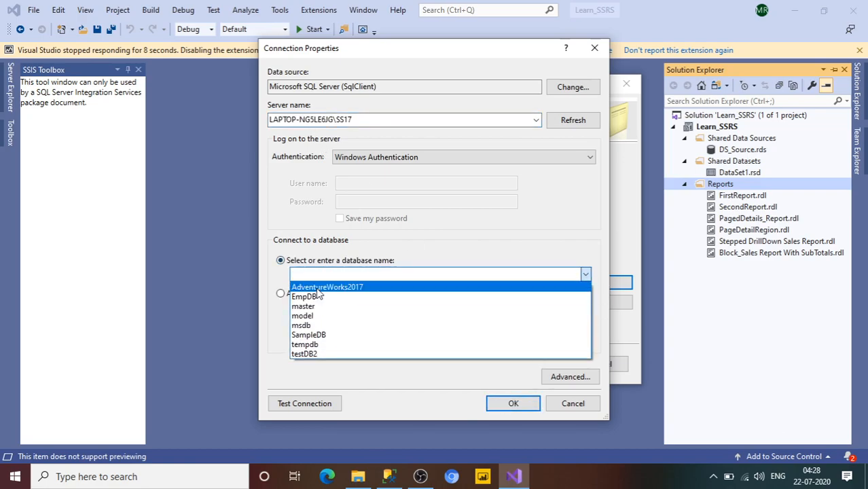
click(321, 336)
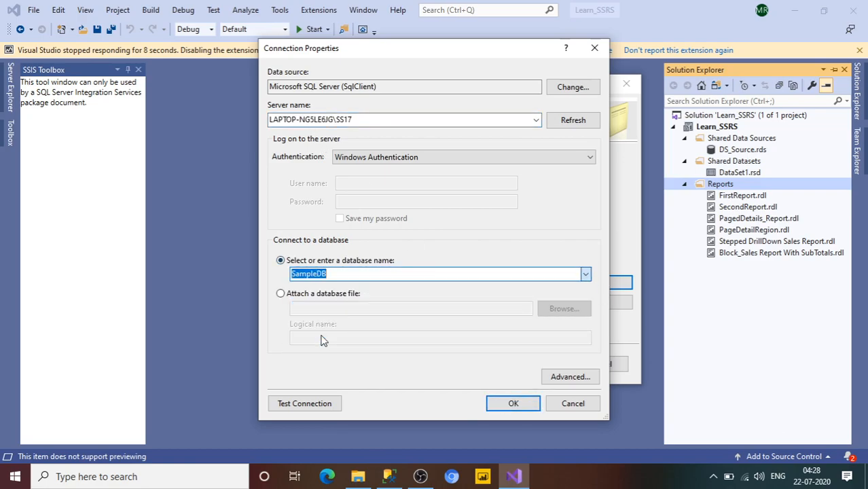
click(330, 406)
click(478, 290)
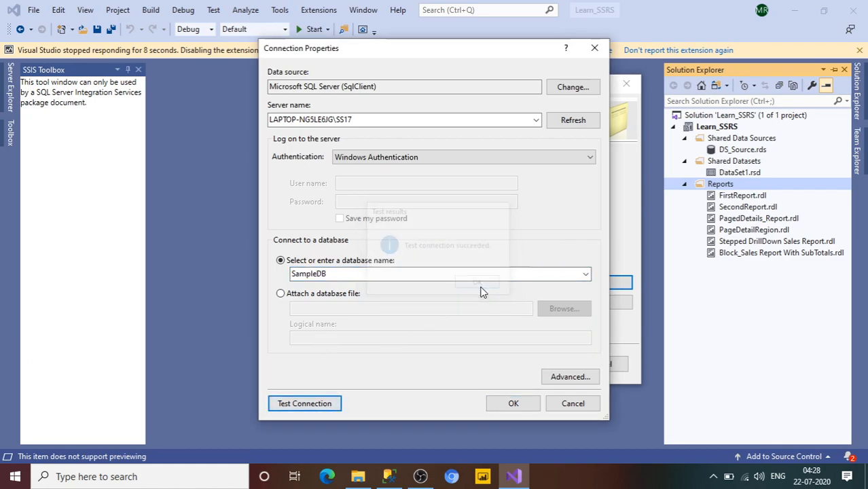
click(529, 407)
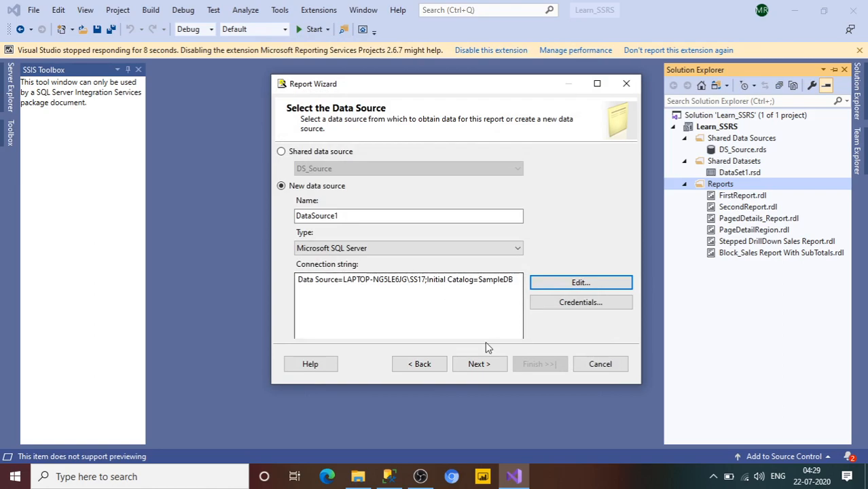
click(482, 364)
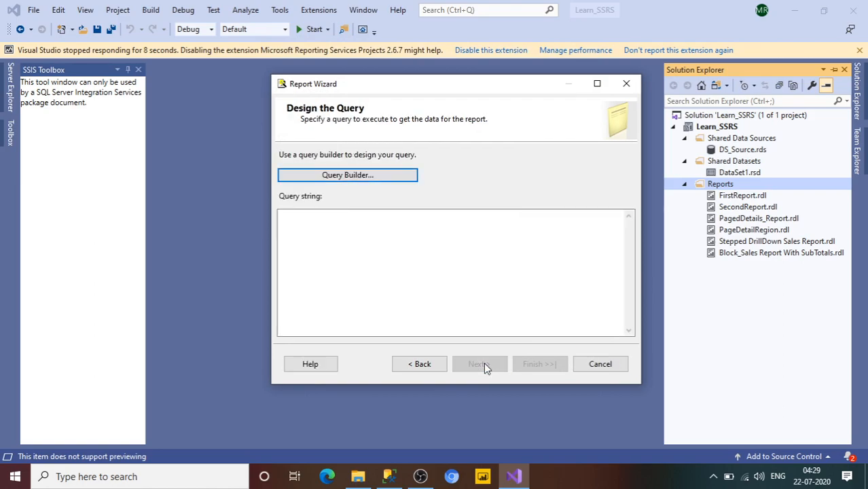
- Copy the SELECT query on [dbo].[SALES] from SQL Server Management Studio into the wizard's query string and continue to the report type
click(388, 476)
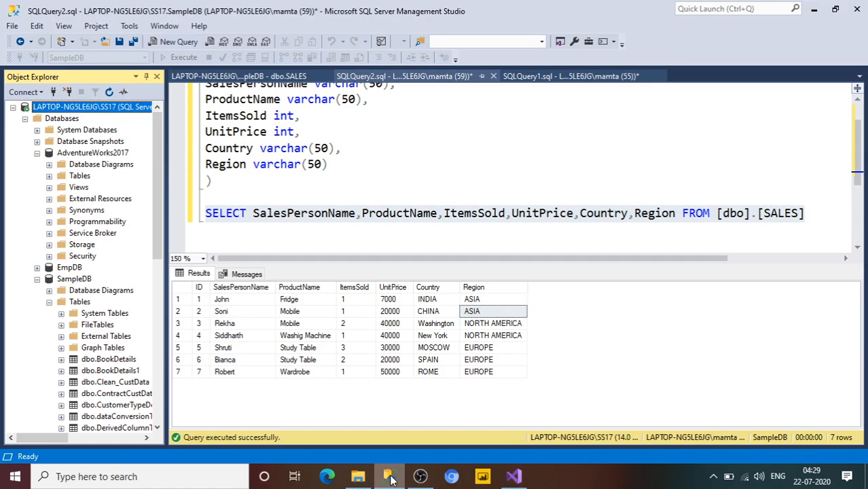
click(806, 223)
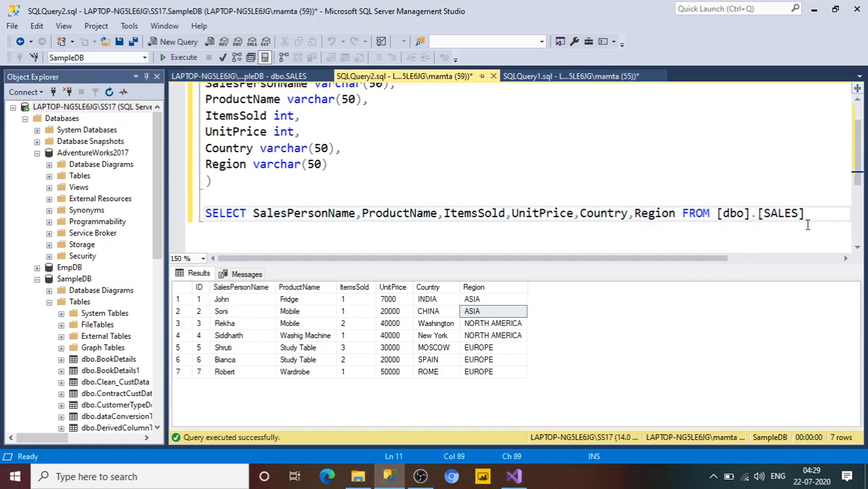
key(alt+Tab)
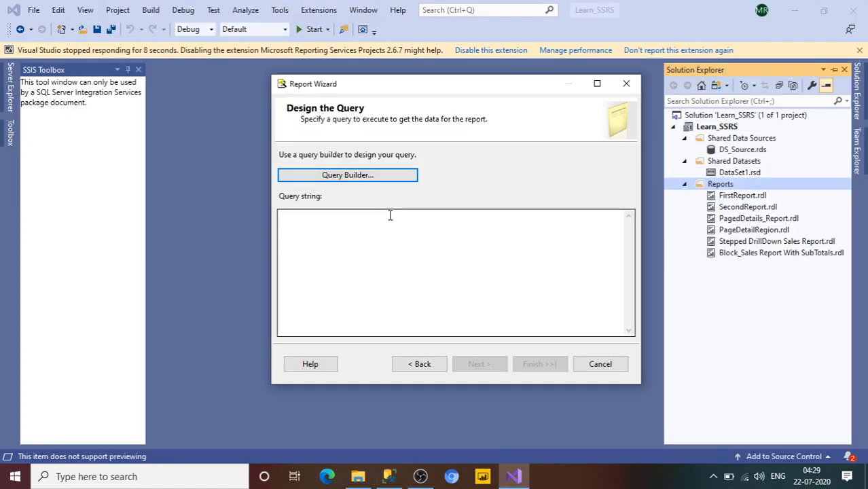
key(alt+Tab)
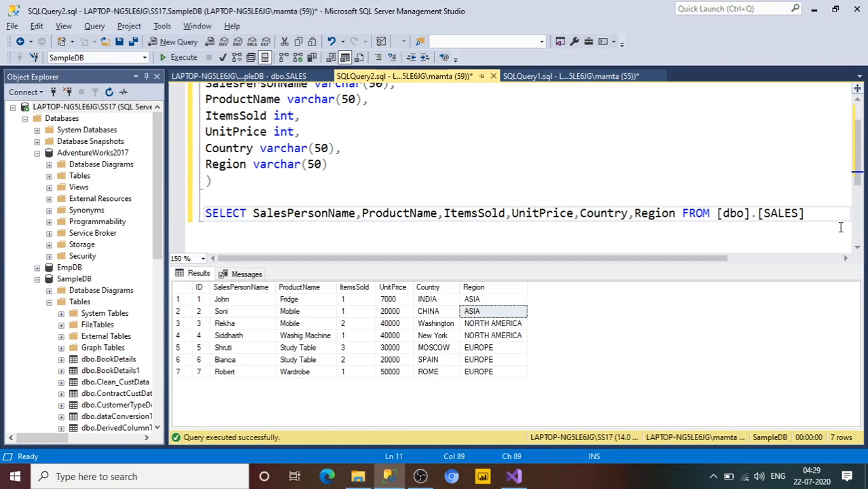
drag(827, 216, 207, 208)
key(ctrl+c)
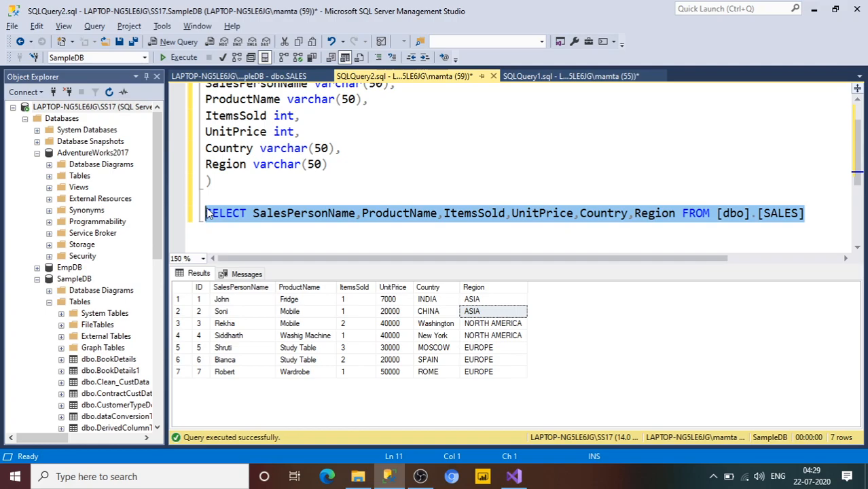
key(alt+Tab)
click(307, 229)
key(ctrl+v)
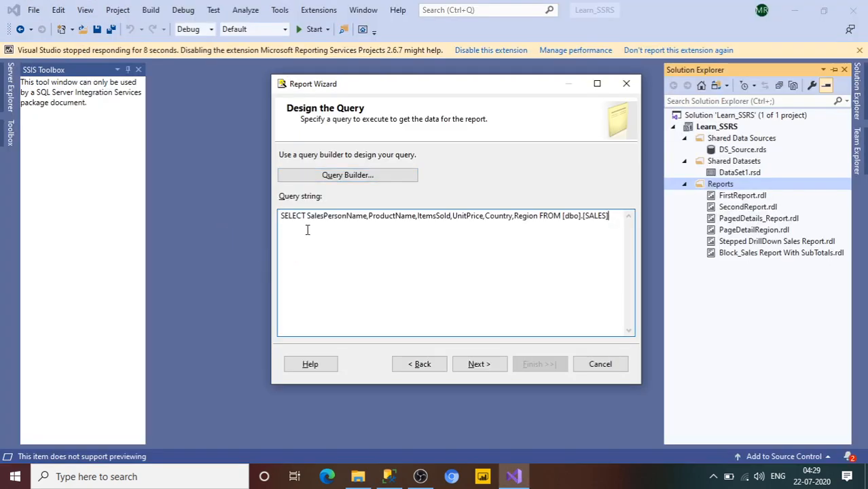
click(478, 364)
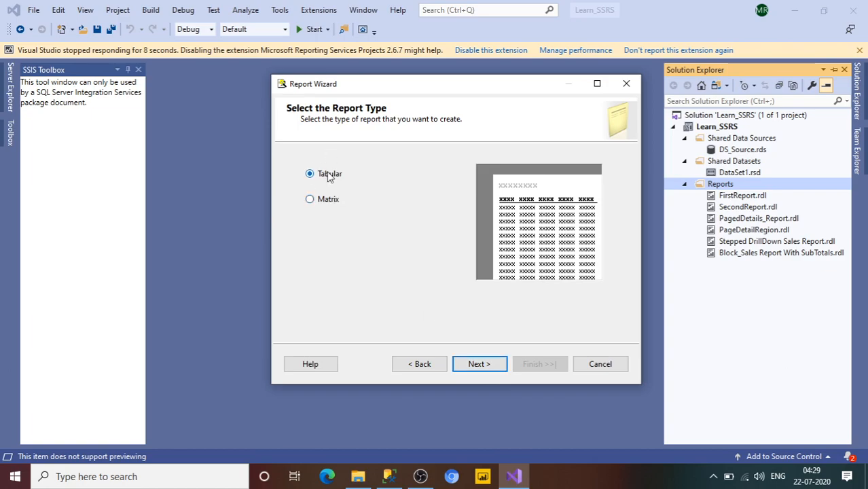
- Compare the field design pages of the Matrix and Tabular report types
click(315, 201)
click(499, 364)
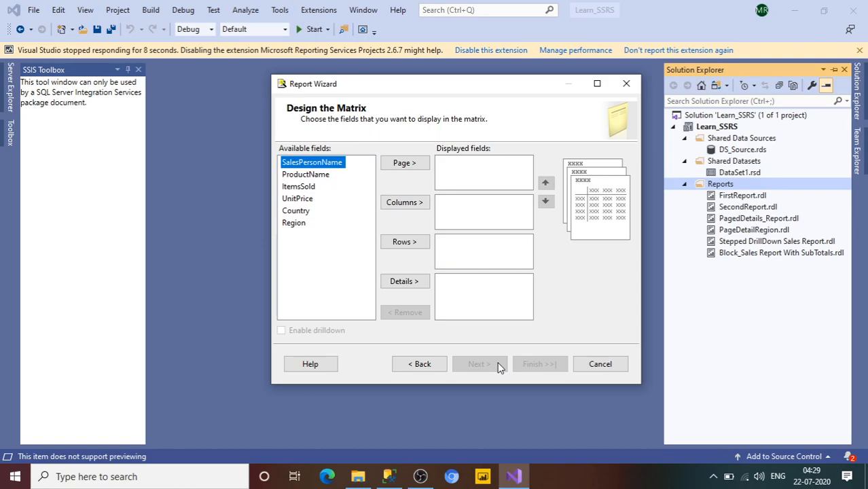
click(436, 366)
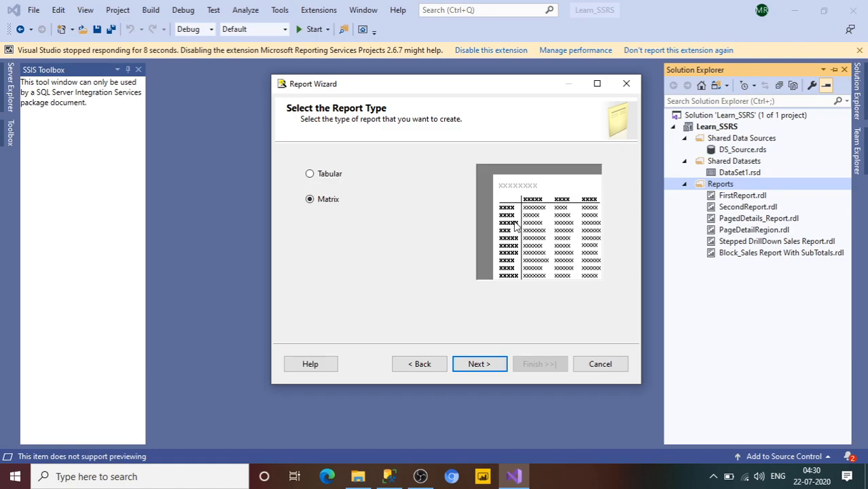
click(489, 367)
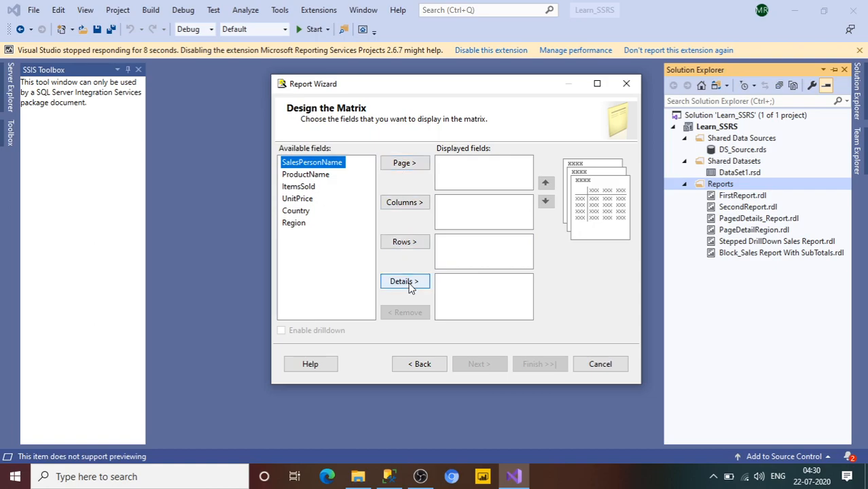
click(429, 365)
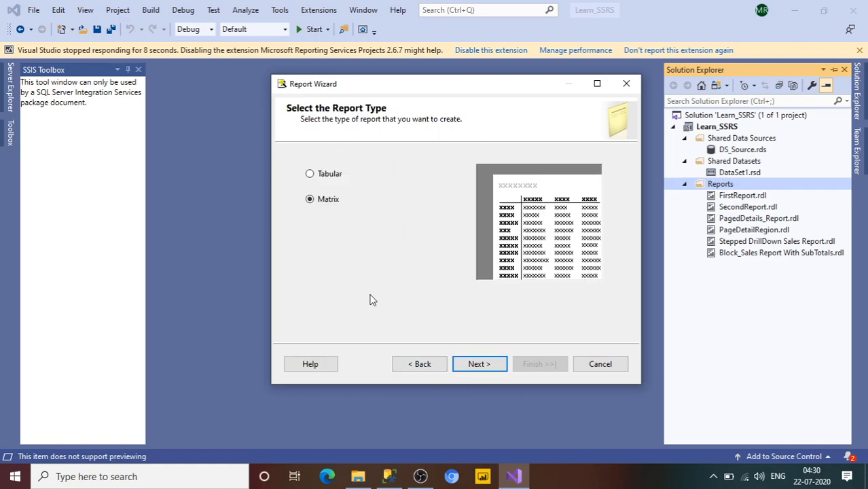
click(311, 174)
click(476, 365)
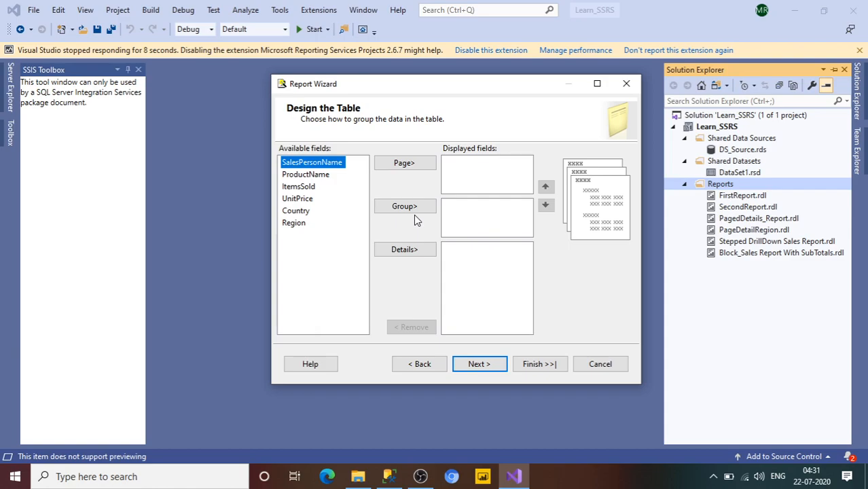
click(418, 364)
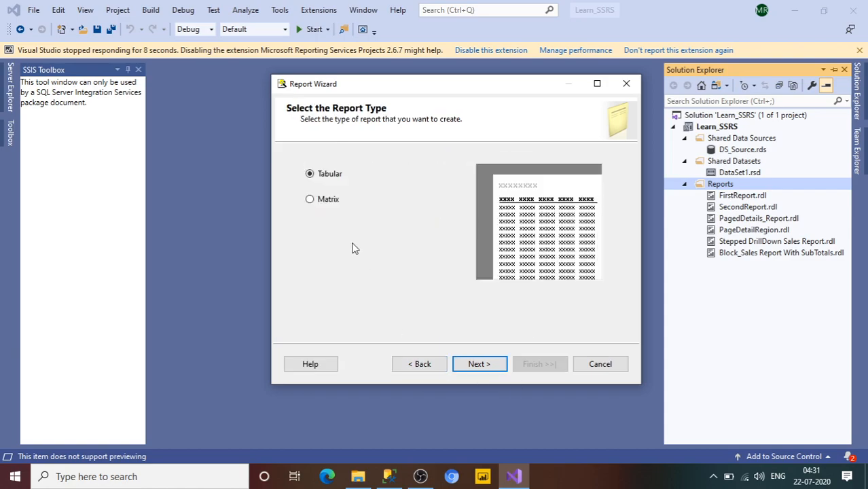
- Choose the Matrix report type and assign Region to the columns and Country to the rows
click(325, 203)
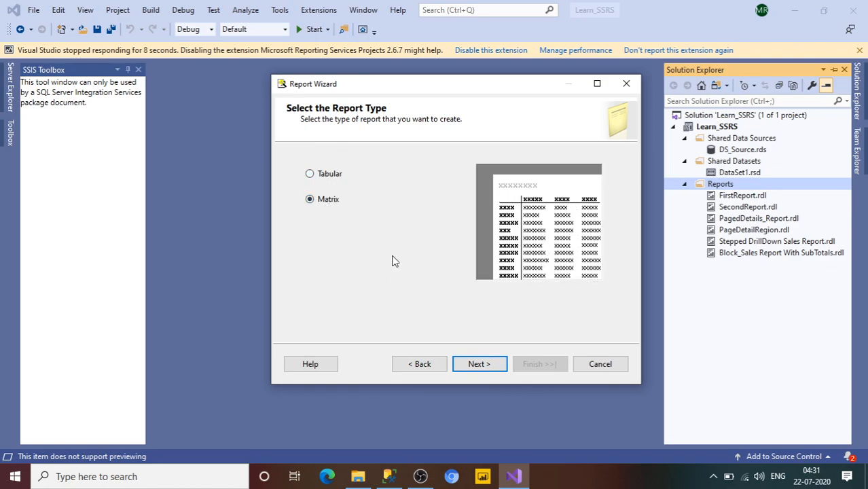
click(477, 366)
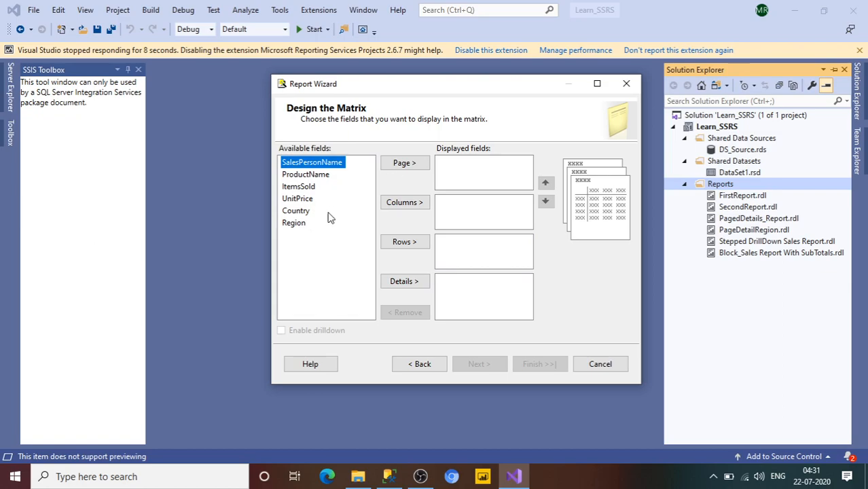
click(292, 225)
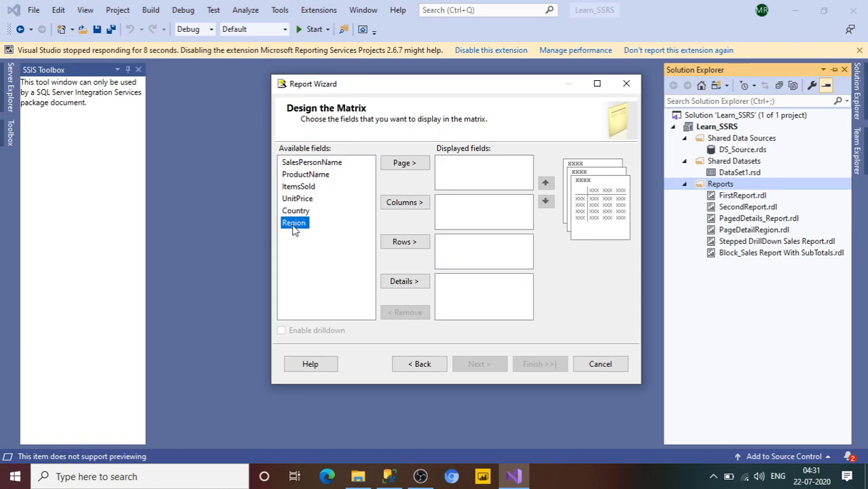
click(422, 204)
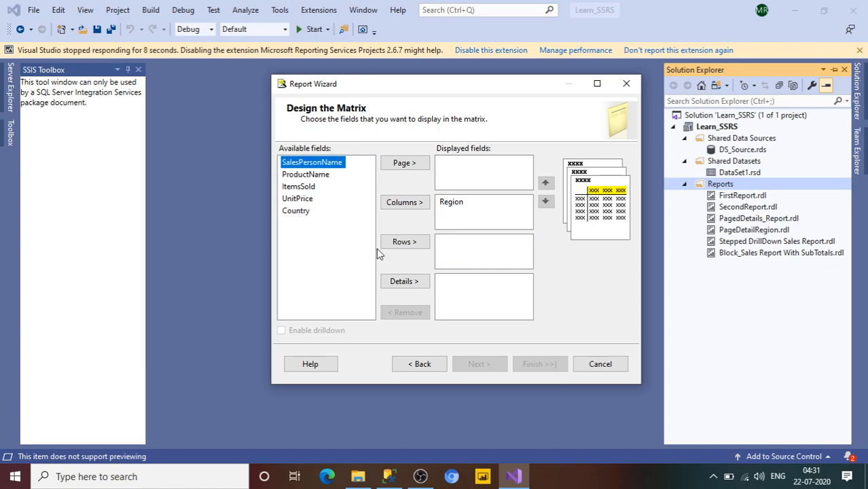
click(296, 212)
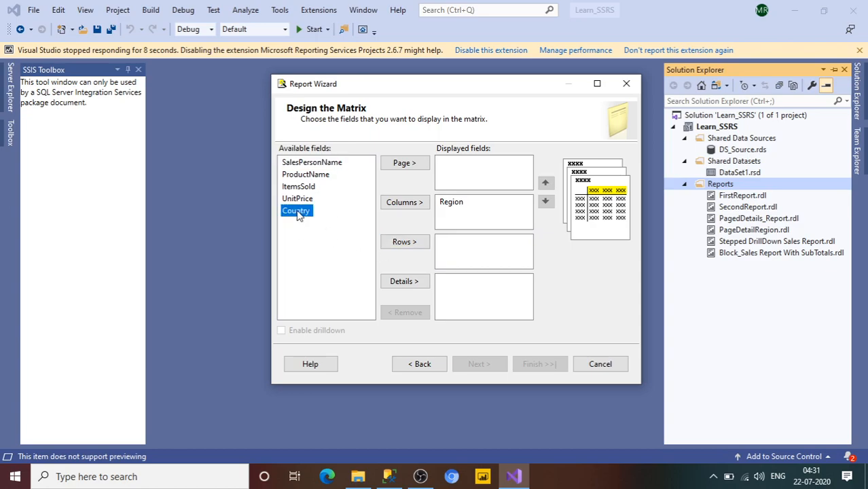
click(400, 251)
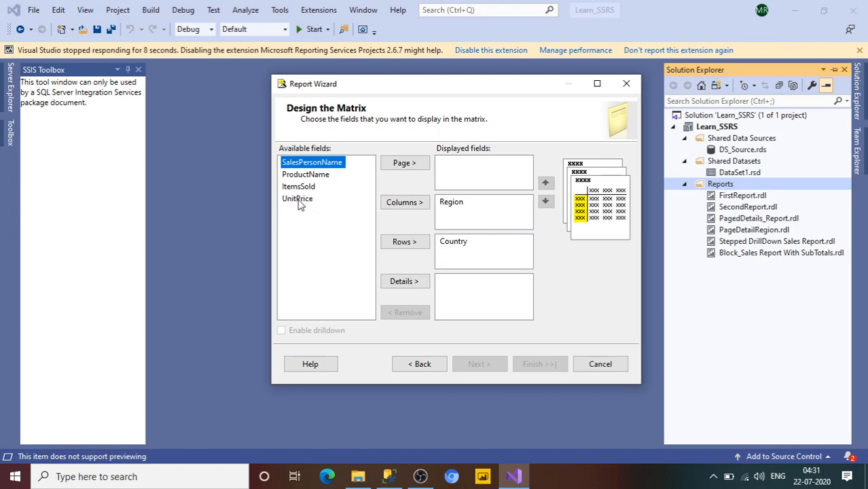
- Assign SalesPersonName, ProductName, ItemsSold and UnitPrice to the matrix details
click(400, 281)
click(400, 282)
click(401, 283)
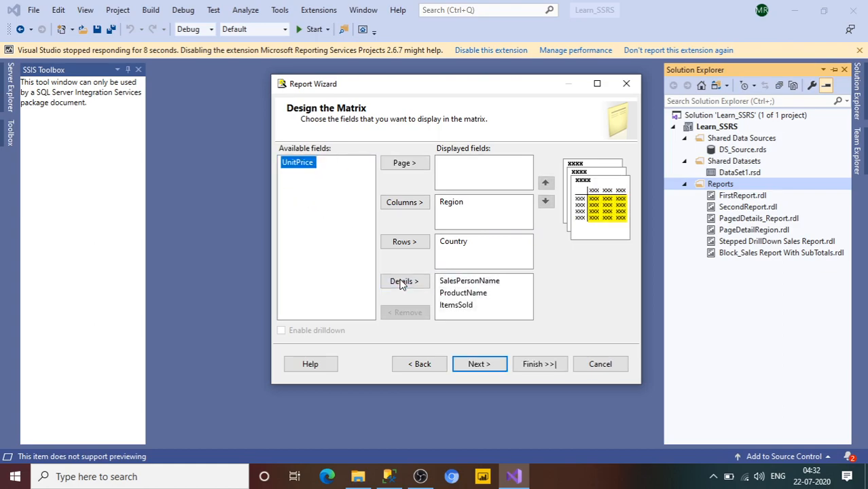
click(401, 283)
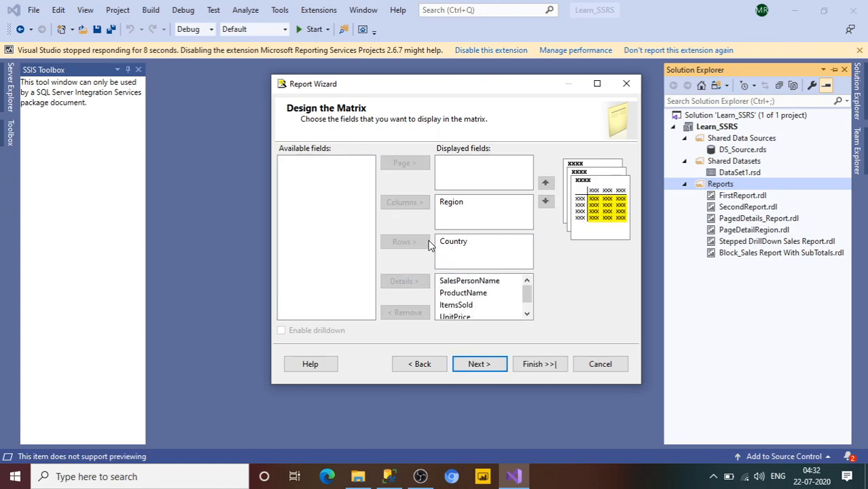
- Examine in the layout preview where the Region column, Country row and detail fields appear in the matrix
click(459, 242)
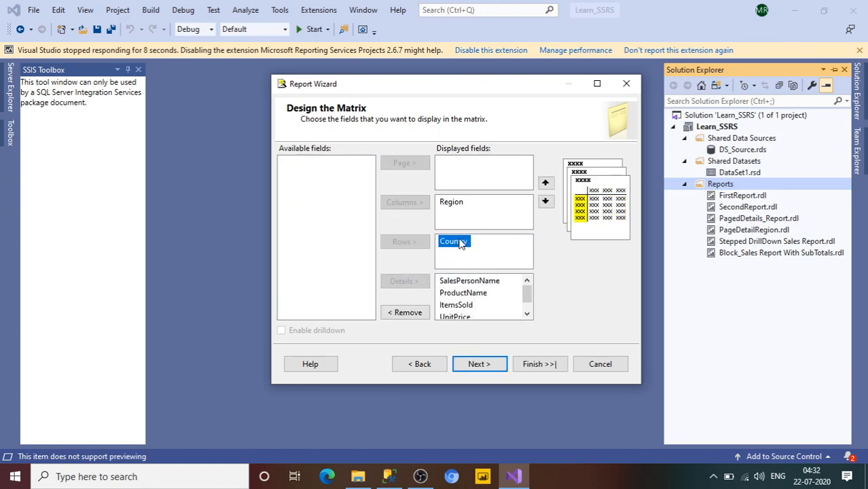
click(465, 205)
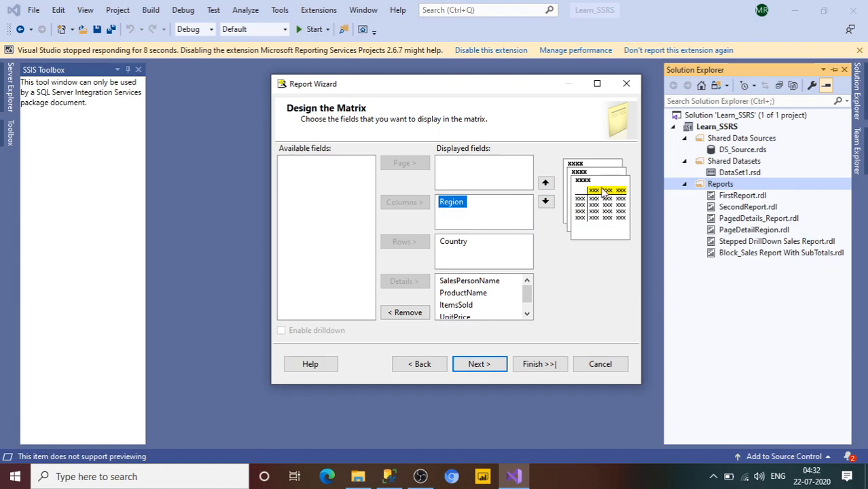
click(464, 246)
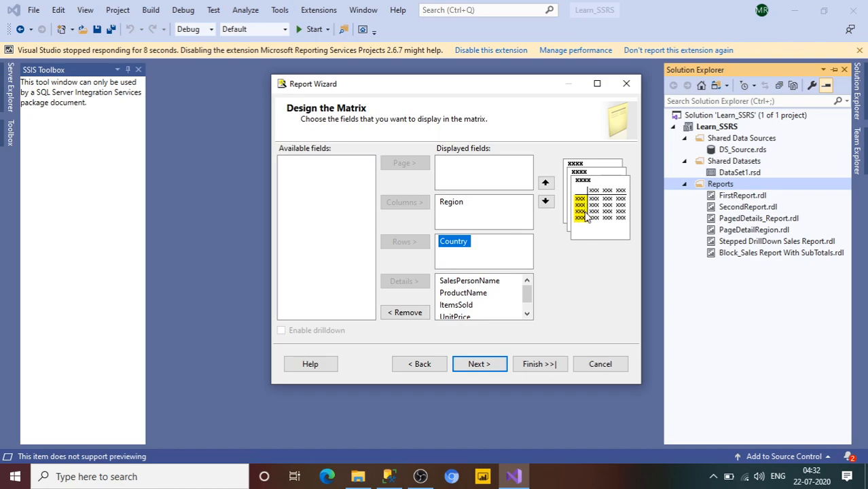
click(455, 210)
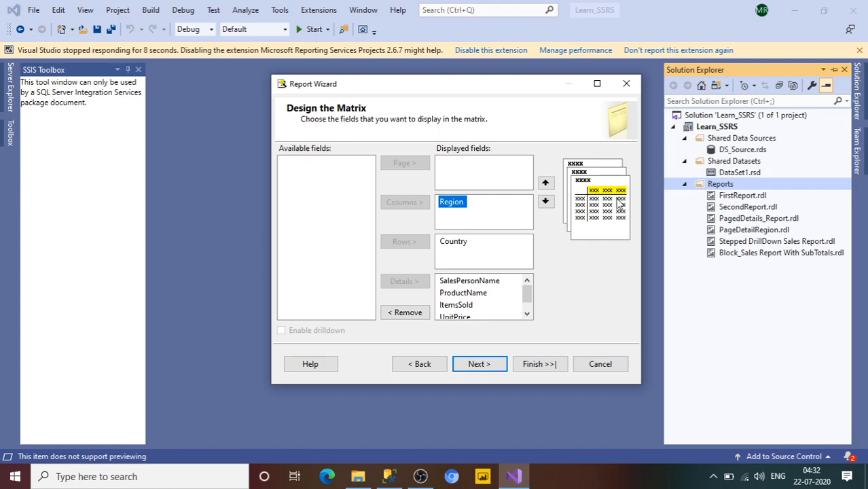
click(459, 246)
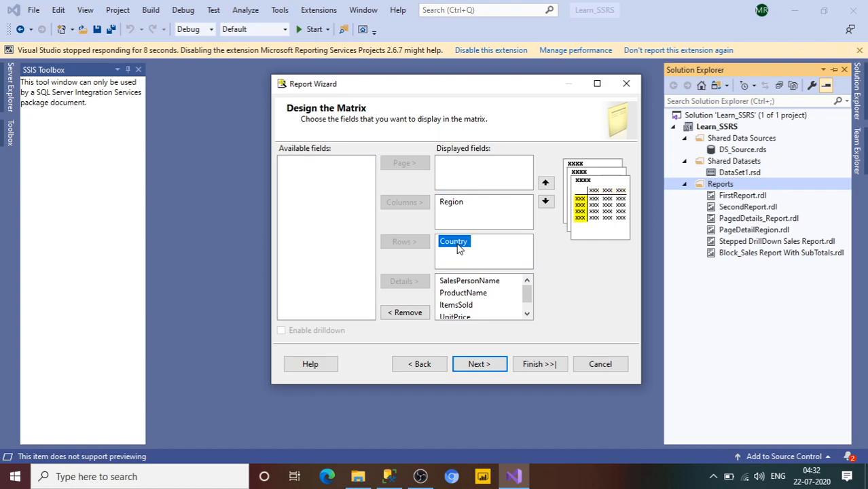
click(473, 281)
click(471, 296)
click(472, 305)
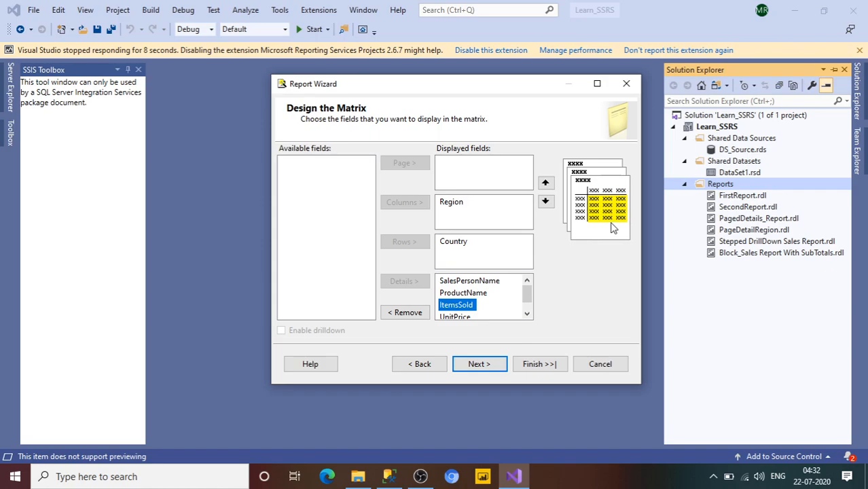
- Proceed to the wizard's completion page, name the report SampleMatrix, enable the report preview, and finish creating it
click(478, 369)
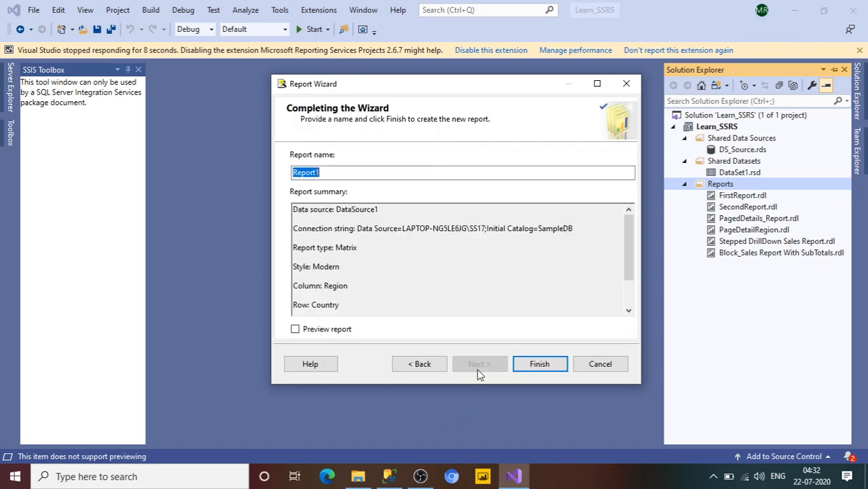
text(S)
key(BackSpace)
text(SampleMatrix)
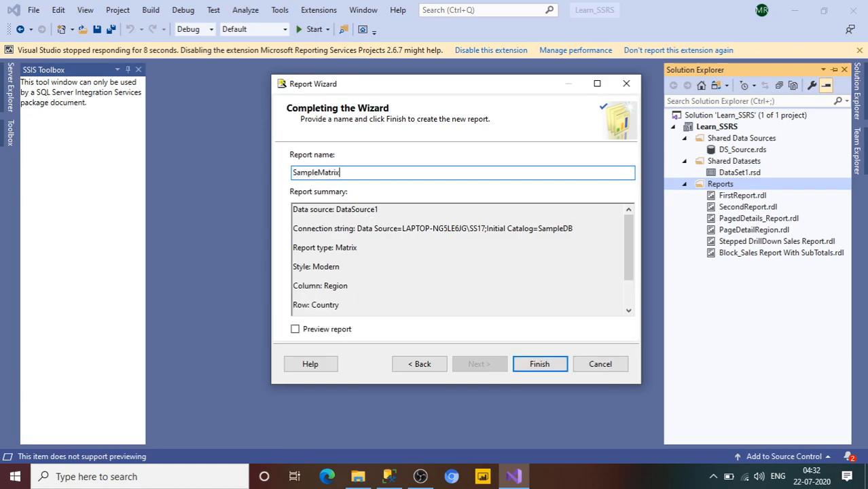
click(295, 330)
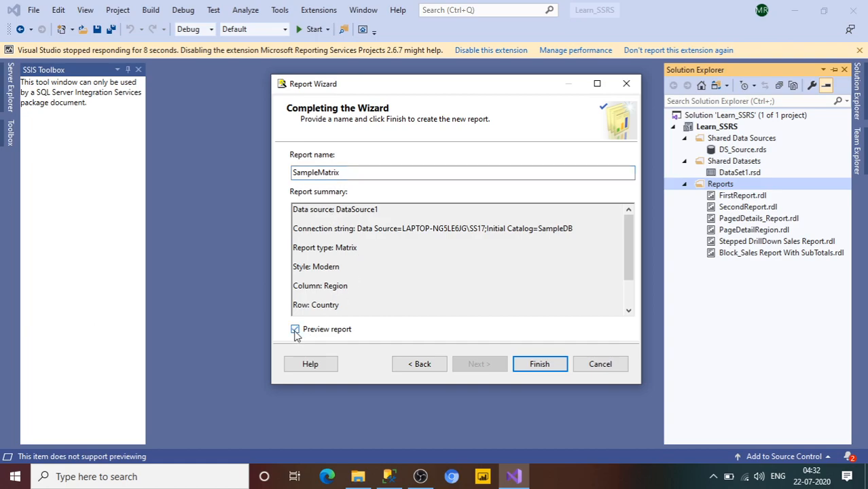
click(540, 366)
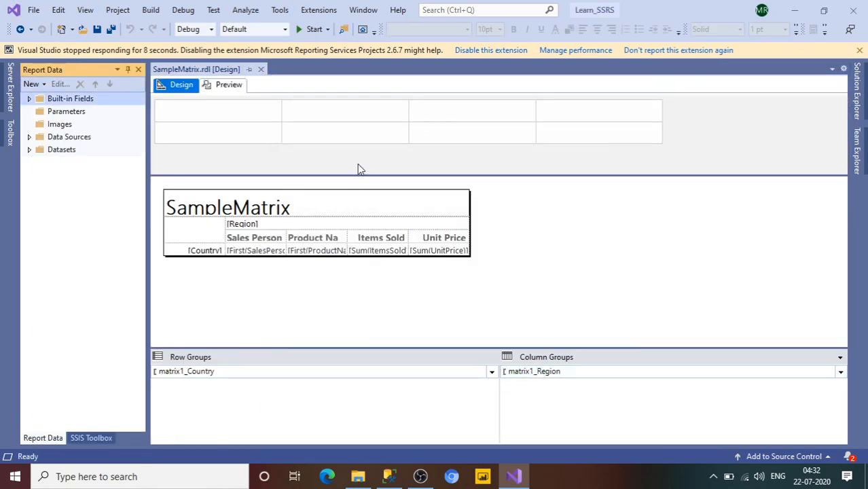
- Center the SampleMatrix title text and set its font color to red
click(258, 203)
click(258, 203)
drag(339, 216, 139, 210)
click(596, 29)
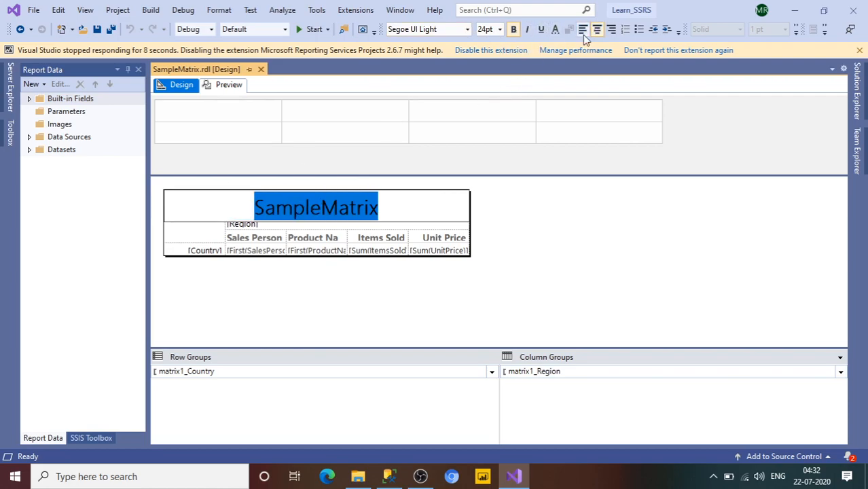
click(554, 32)
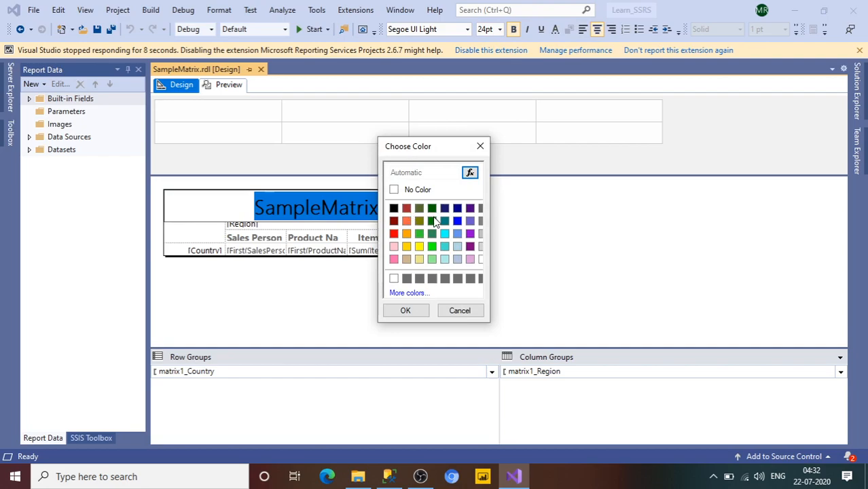
click(457, 223)
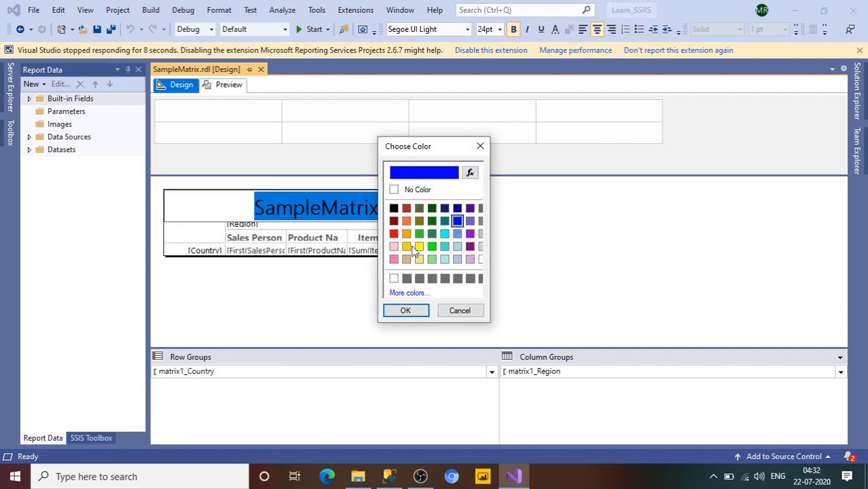
click(394, 233)
click(405, 310)
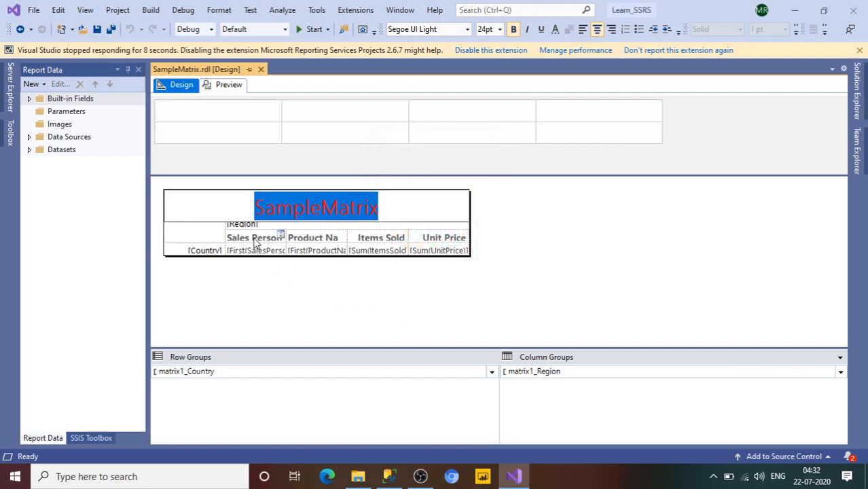
click(210, 236)
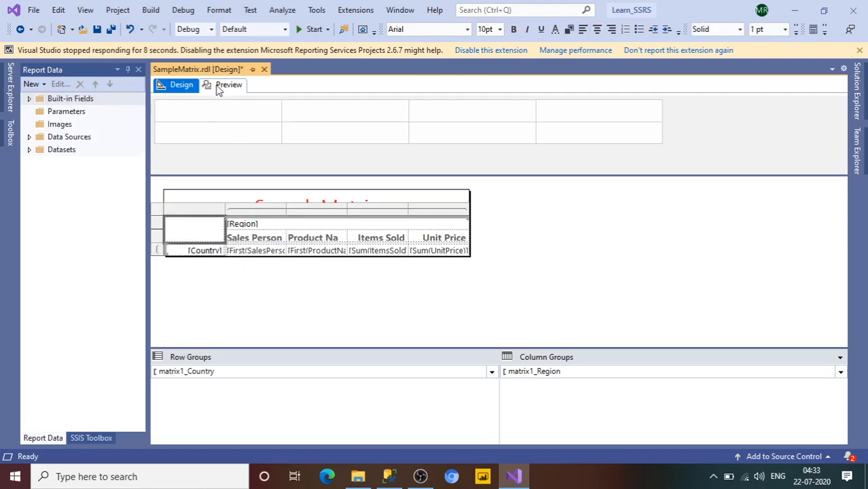
- Preview the matrix report and compare it with the SALES query results in SQL Server Management Studio, returning to Visual Studio
click(219, 87)
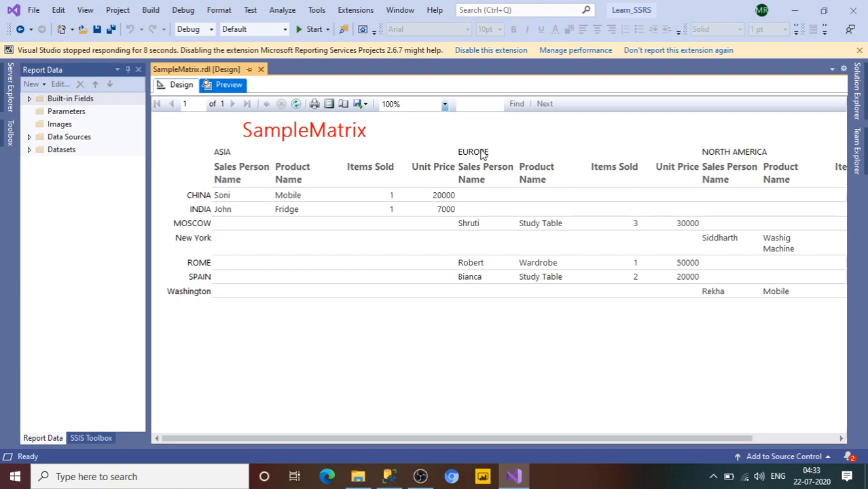
click(388, 476)
click(300, 360)
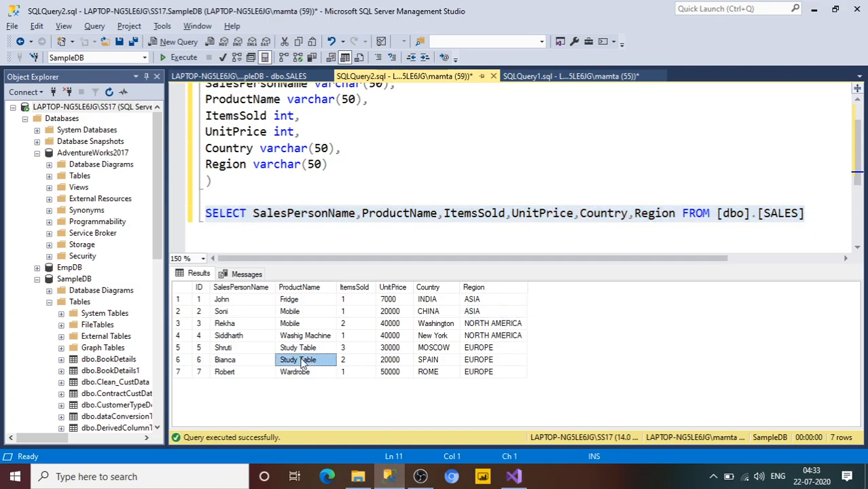
click(183, 288)
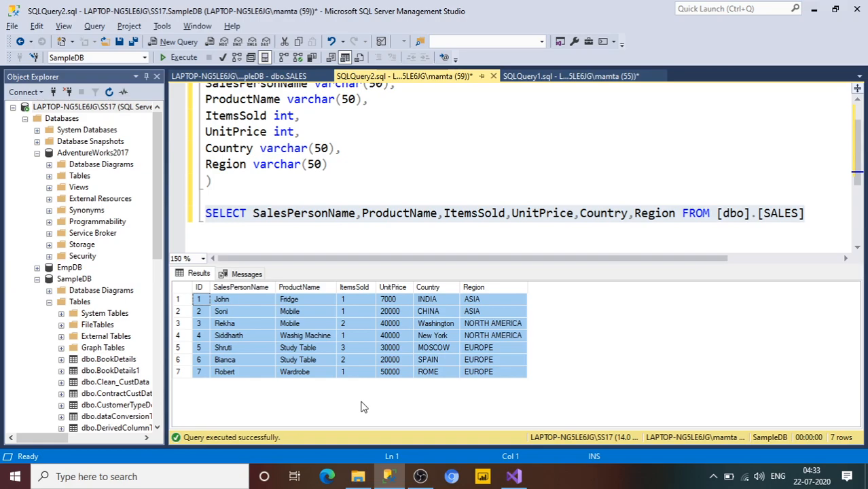
click(514, 477)
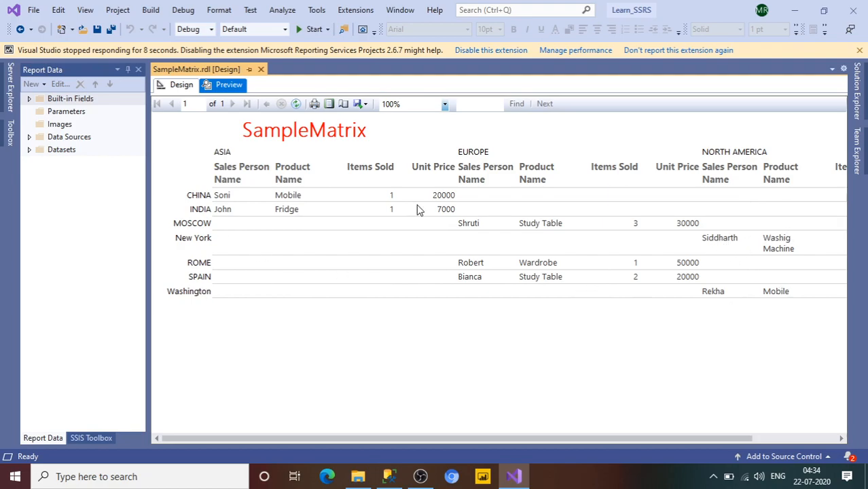
- Return to the report design and remove bold from the detail header row containing Sales Person Name through Unit Price
click(178, 85)
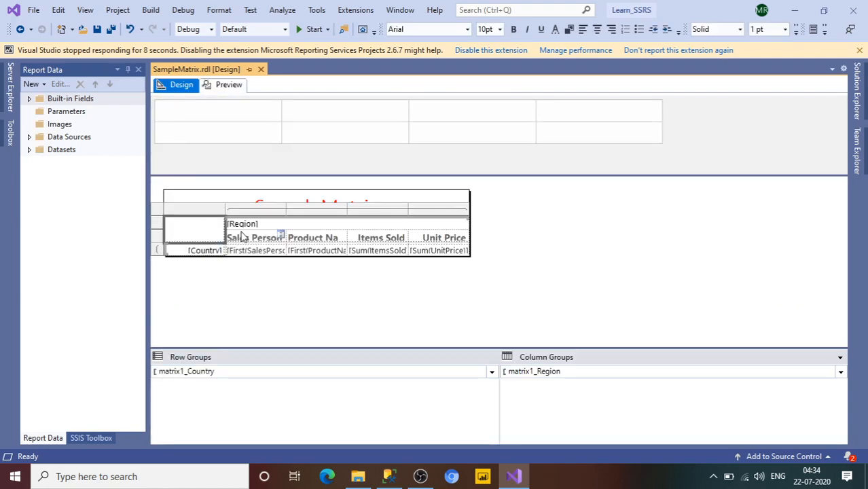
click(230, 226)
click(242, 237)
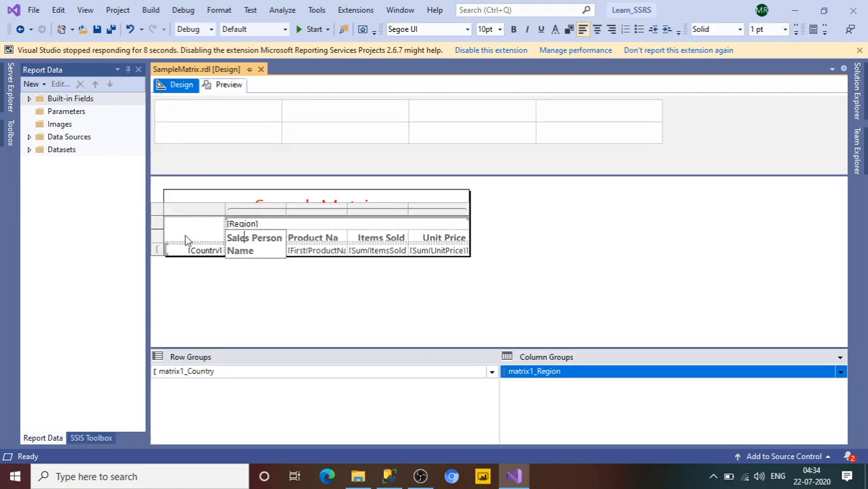
click(157, 235)
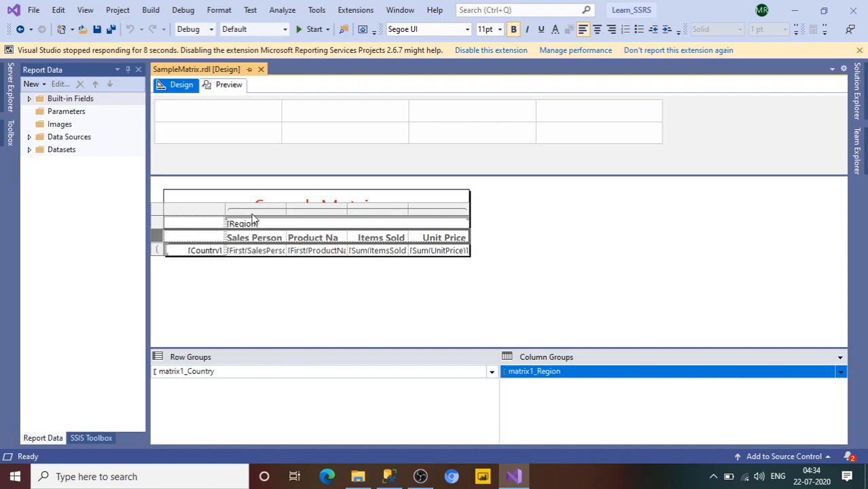
click(513, 29)
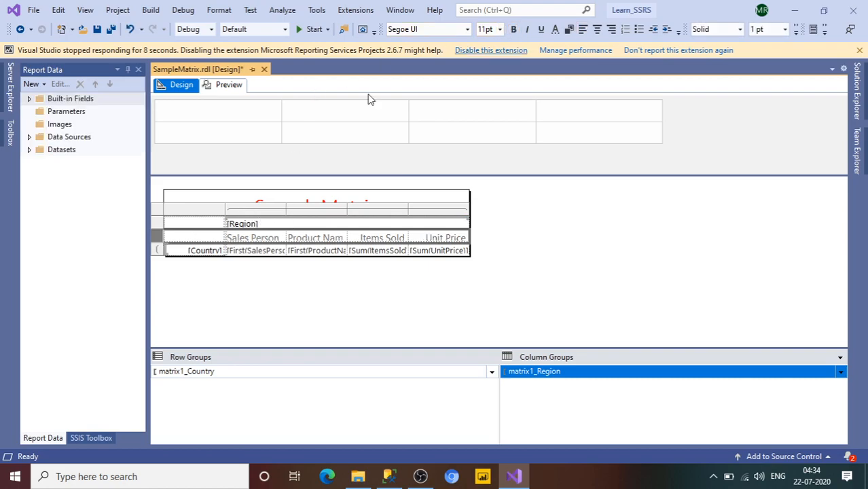
- Make the [Region] column heading and the [Country] row heading bold
click(165, 225)
click(512, 30)
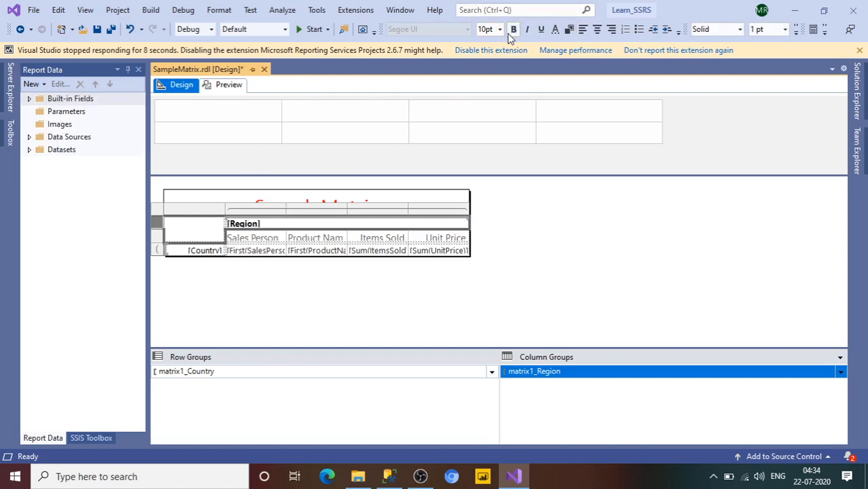
double_click(193, 249)
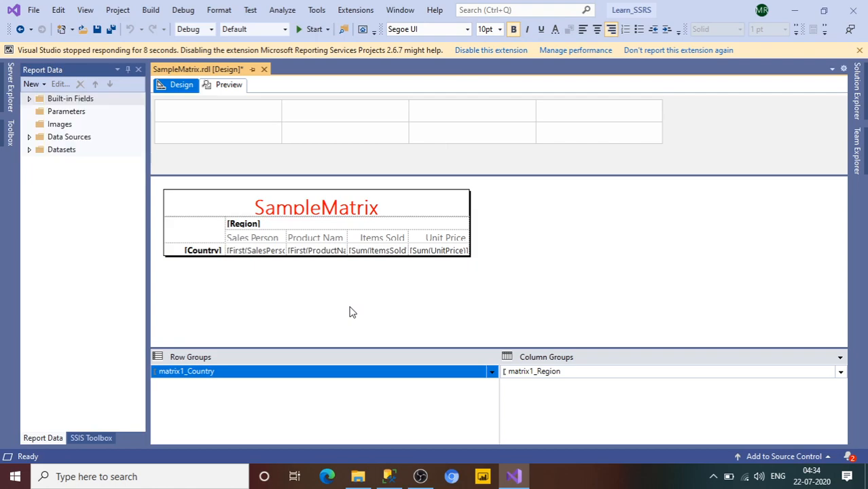
- Preview the reformatted report and examine its data across the Asia, Europe and North America columns
click(228, 85)
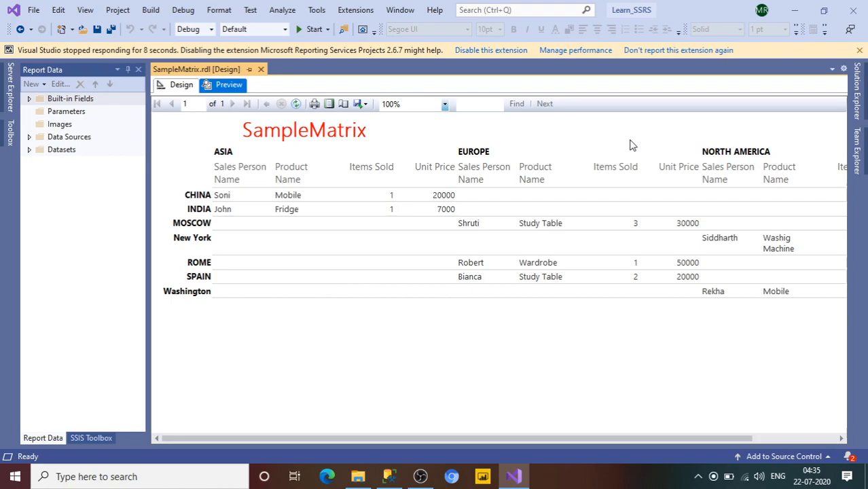
drag(679, 437, 717, 438)
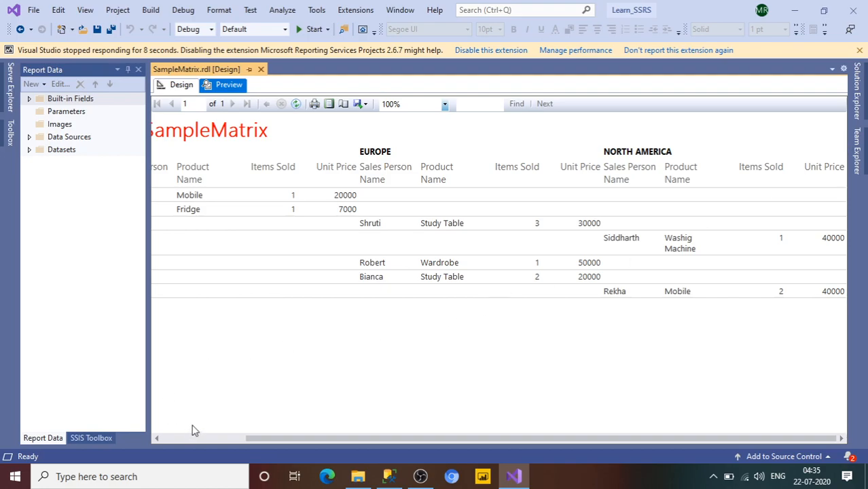
click(200, 439)
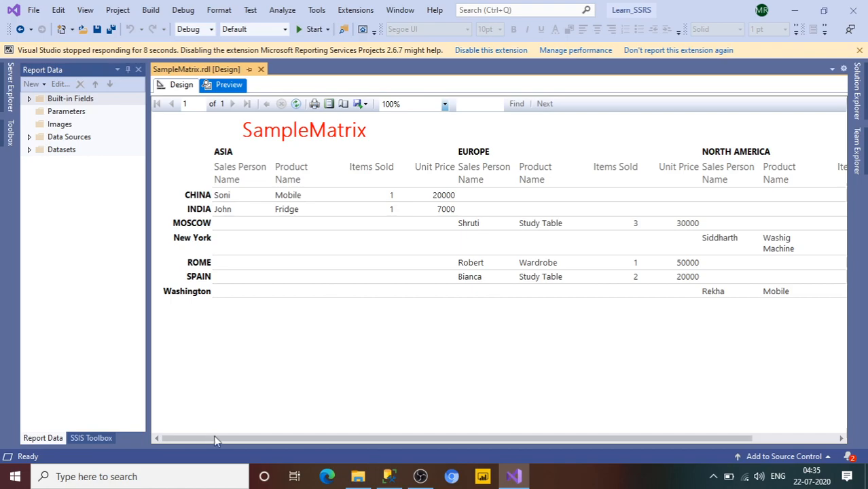
click(712, 477)
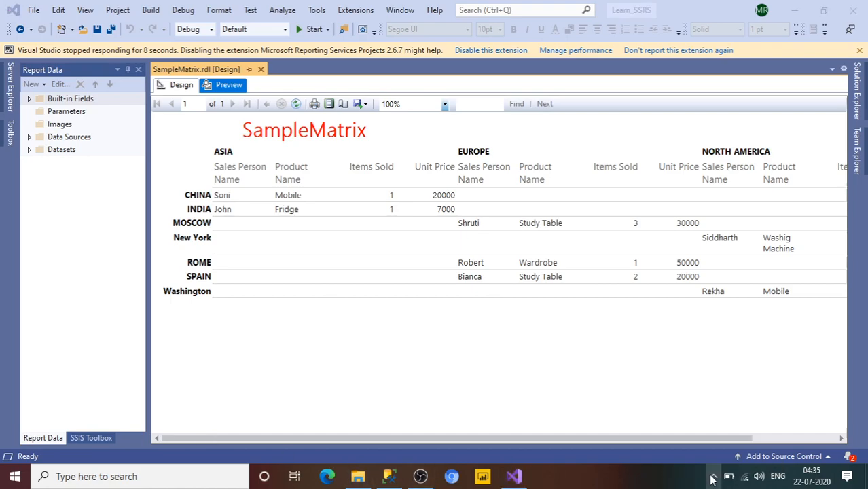